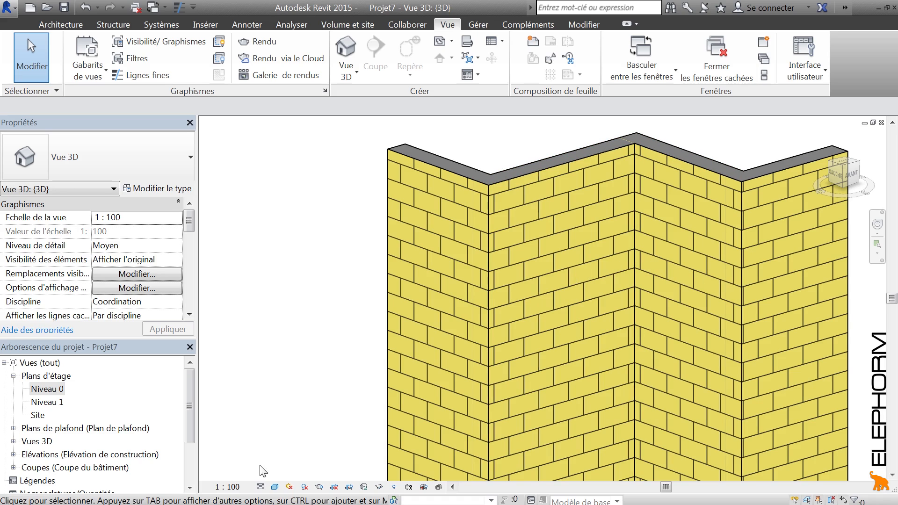
Step: Set the 3D view's visual style to Réaliste
left_click(276, 486)
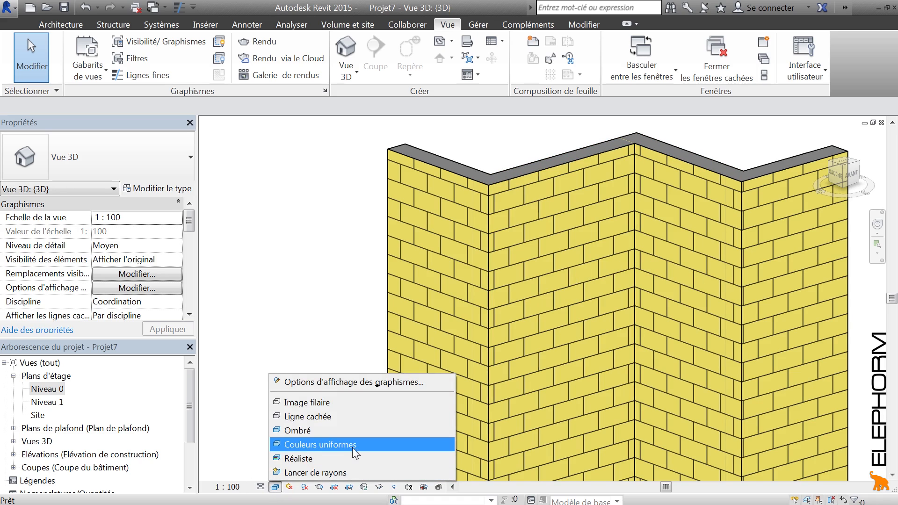
left_click(307, 458)
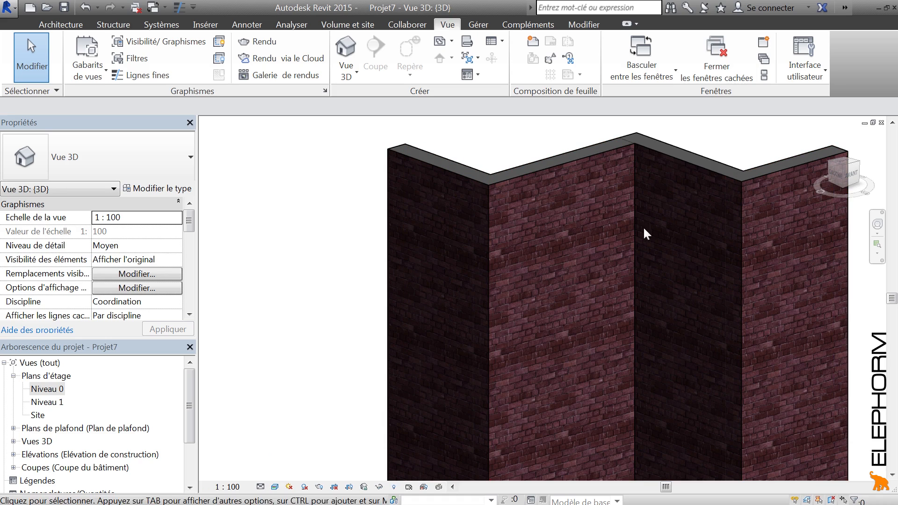
Step: Inspect the texture image settings in the appearance of the project material Brique, commune
left_click(477, 25)
left_click(89, 58)
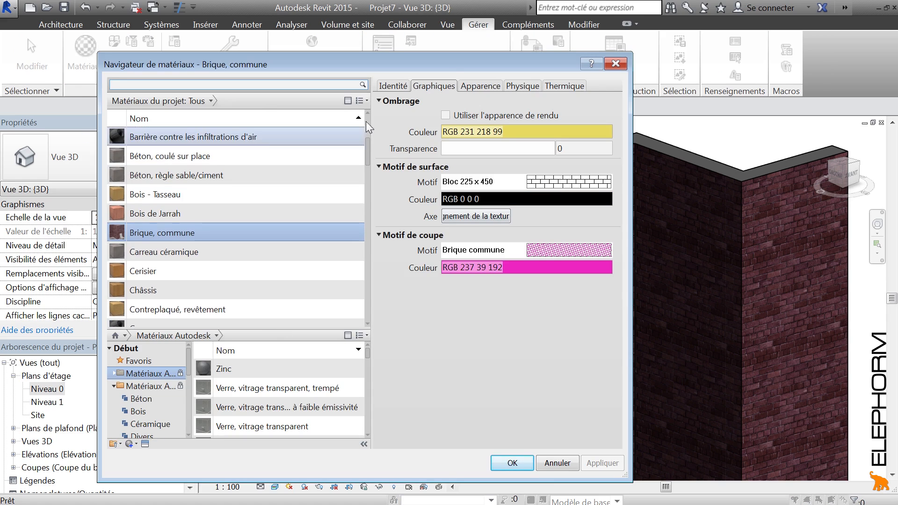
left_click(481, 86)
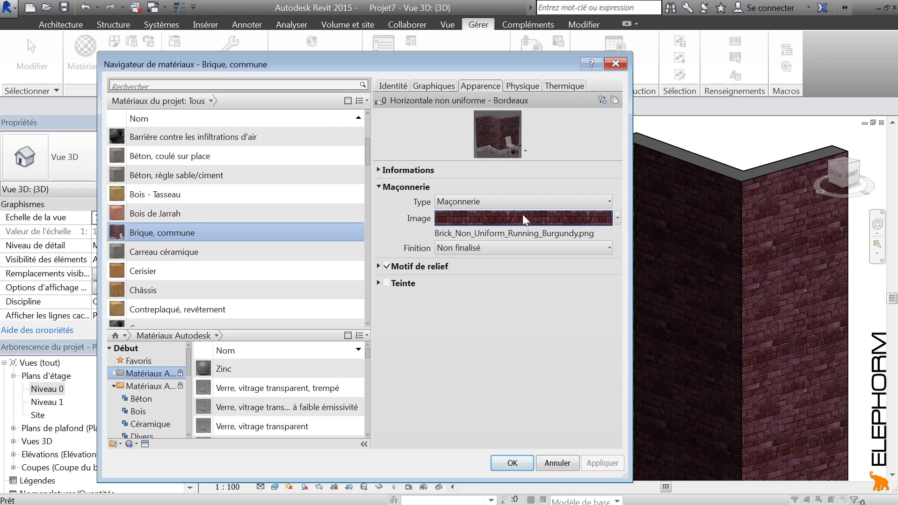
left_click(581, 222)
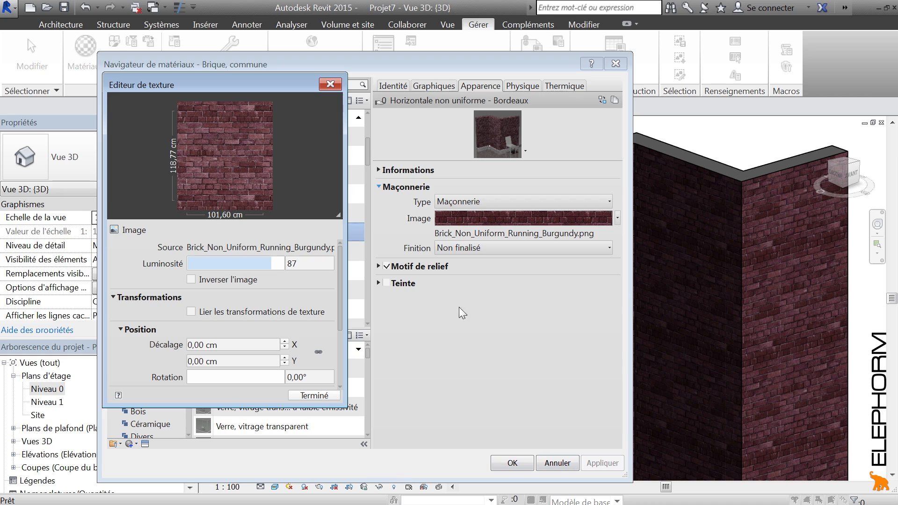
left_click(312, 395)
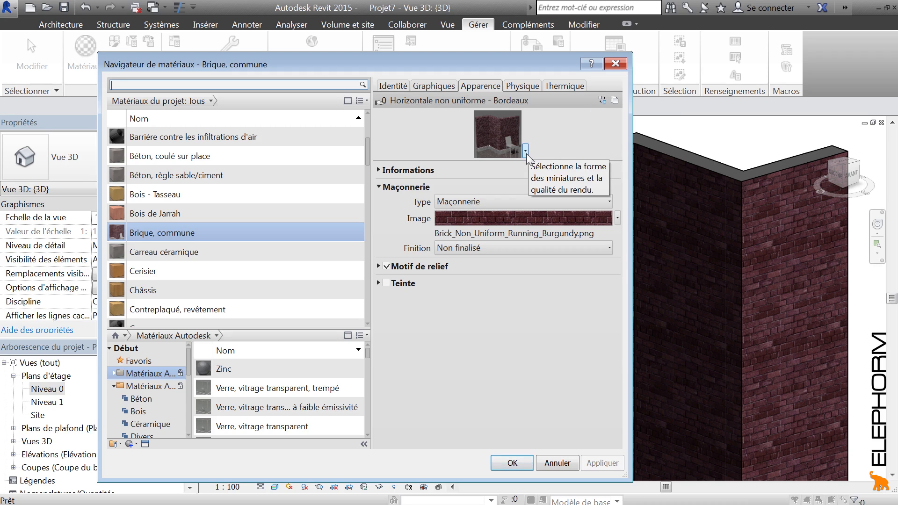
Step: Replace the appearance of Brique, commune with the Autodesk Maçonnerie asset Horizontale uniforme - Orange and confirm the material change
left_click(602, 101)
left_click_drag(699, 64, 576, 62)
scroll(211, 262, "down", 1)
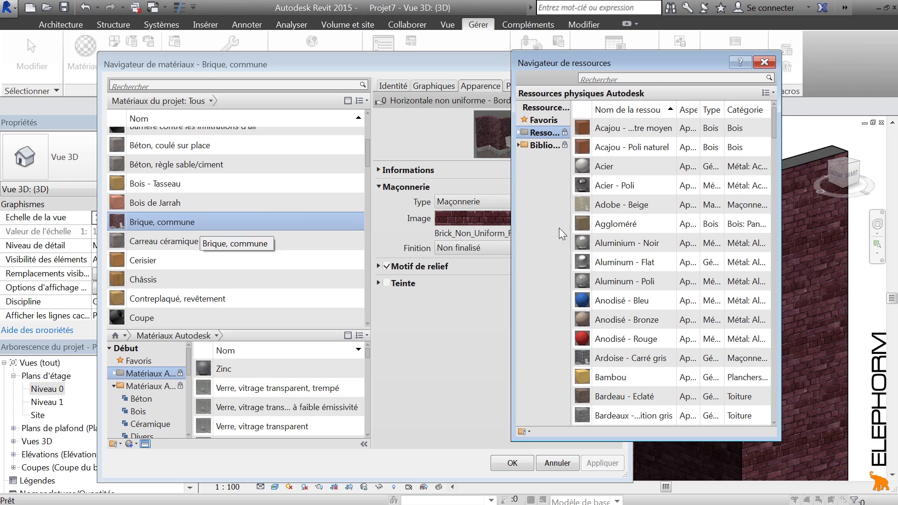
left_click(519, 145)
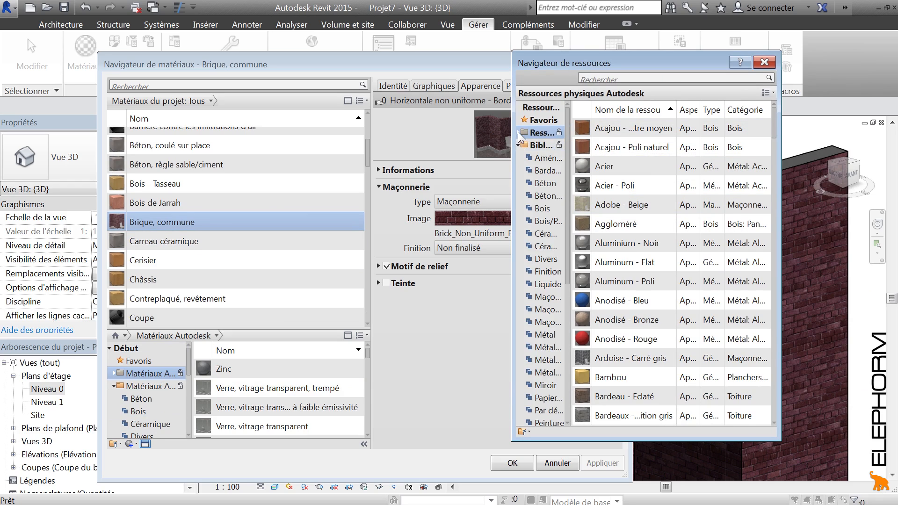
left_click(519, 133)
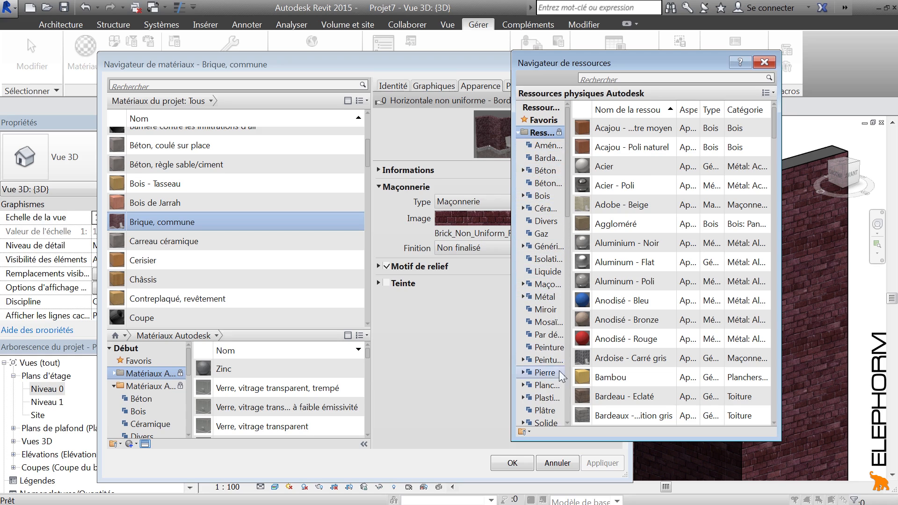
left_click(547, 284)
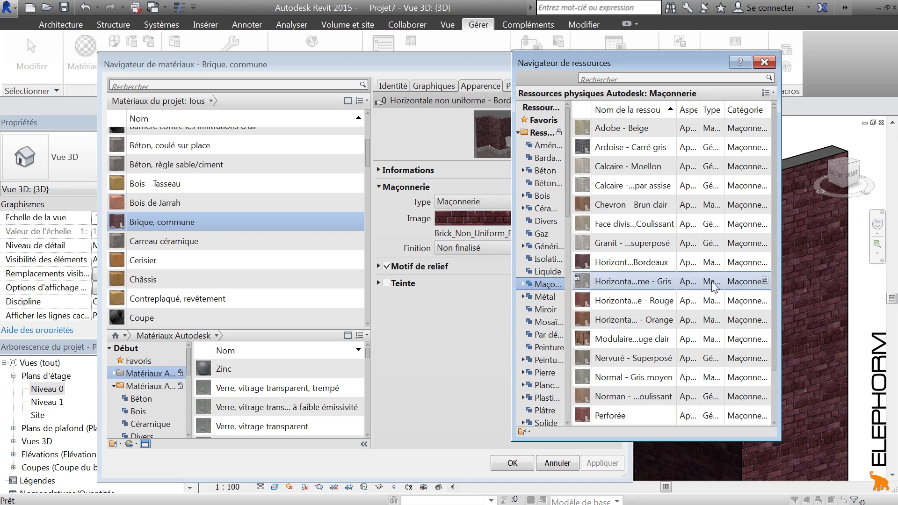
double_click(609, 322)
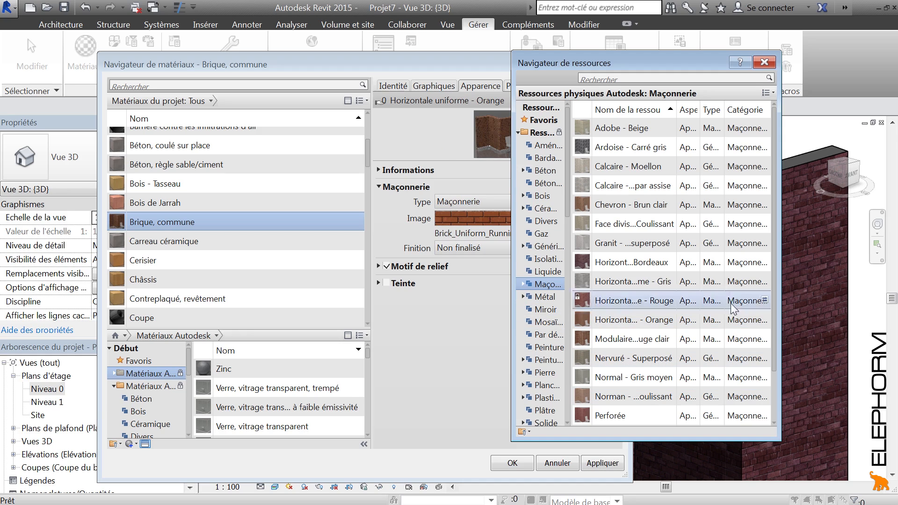
left_click(764, 62)
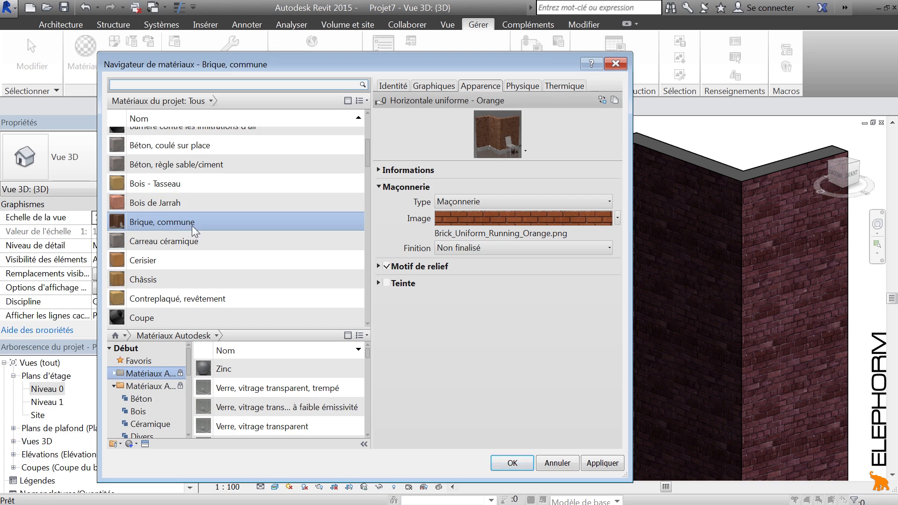
left_click(512, 463)
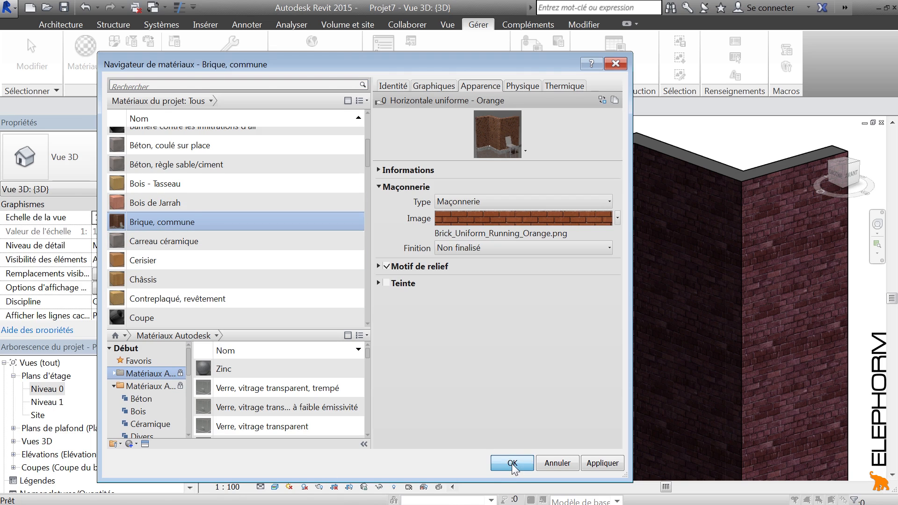
scroll(790, 229, "up", 5)
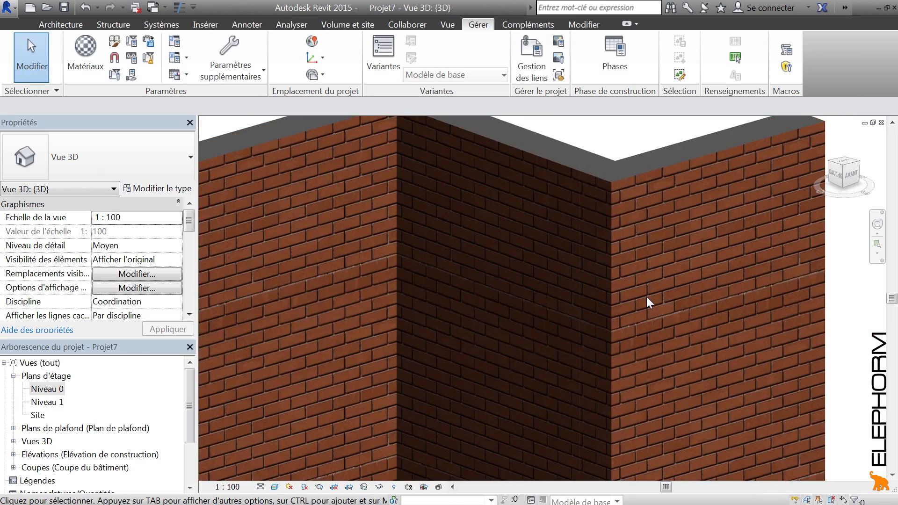
scroll(647, 297, "down", 3)
middle_click_drag(541, 324, 673, 298)
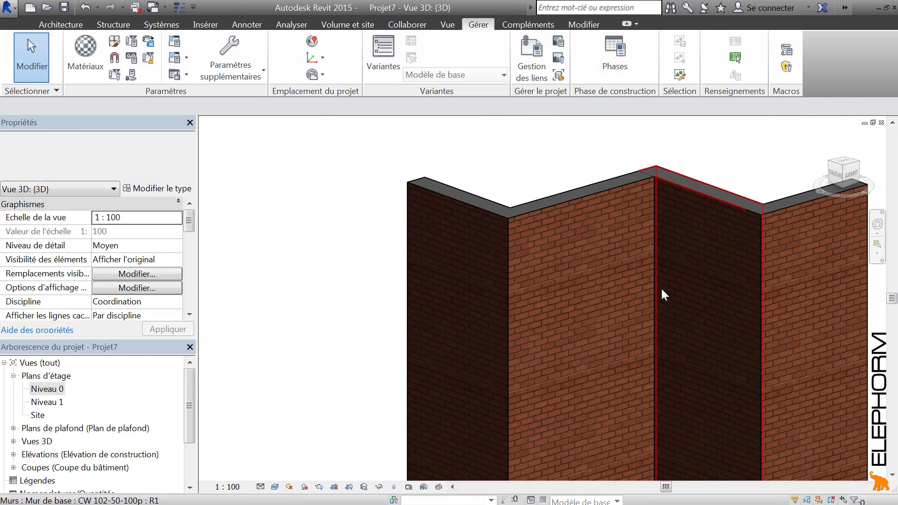
left_click(275, 487)
left_click(333, 107)
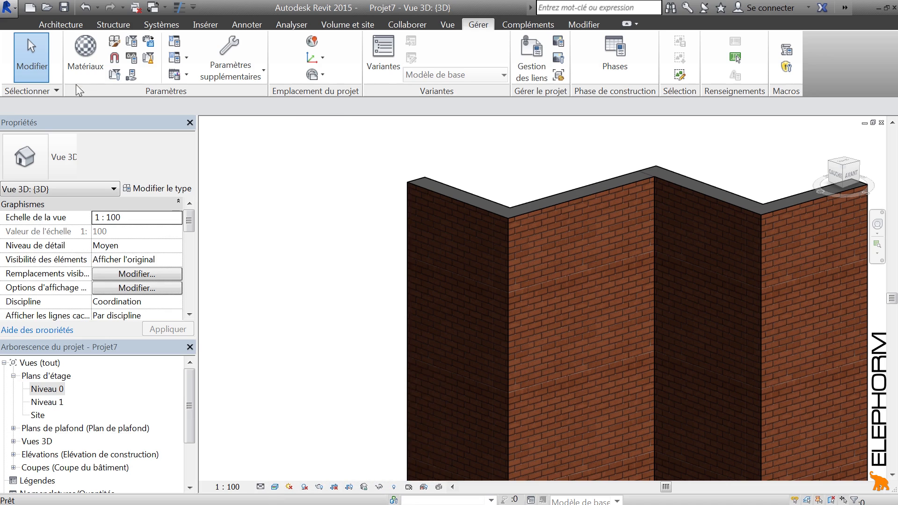
Step: Rename the project material Brique, commune as "Brique, jaune"
left_click(82, 45)
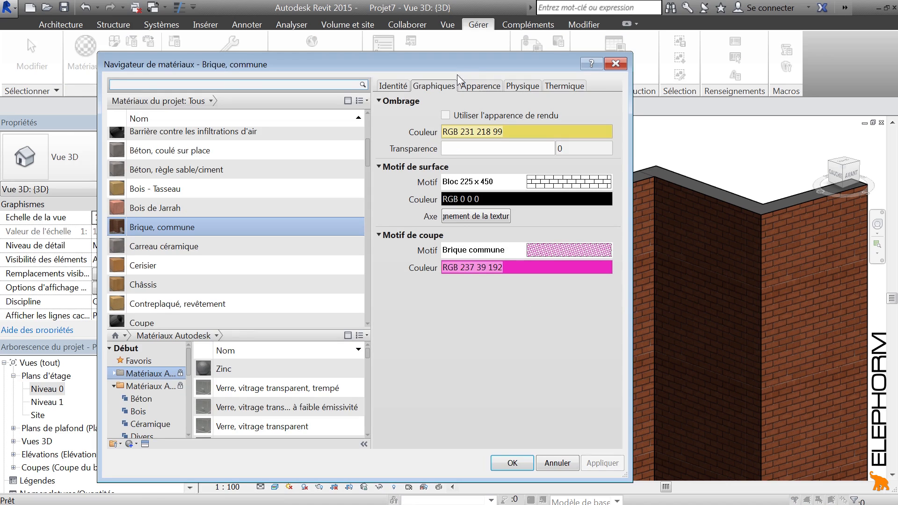
left_click_drag(457, 68, 389, 56)
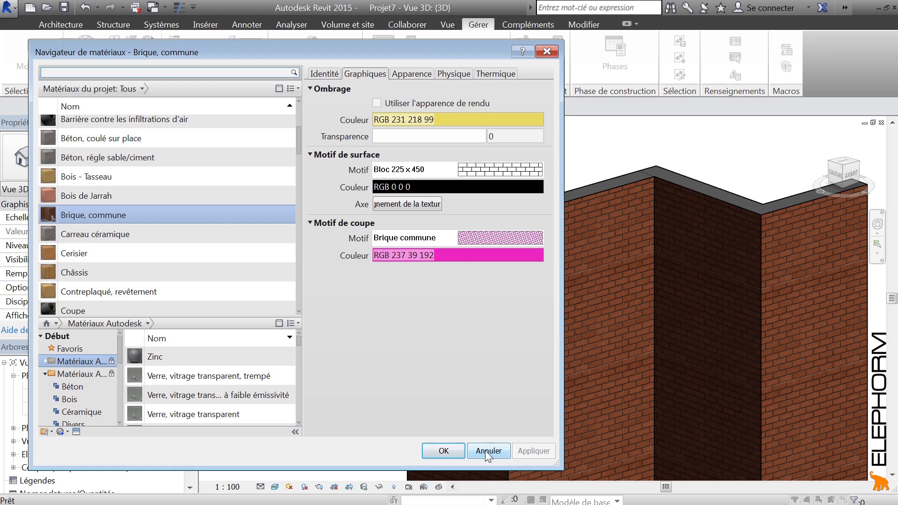
left_click(626, 184)
left_click(91, 214)
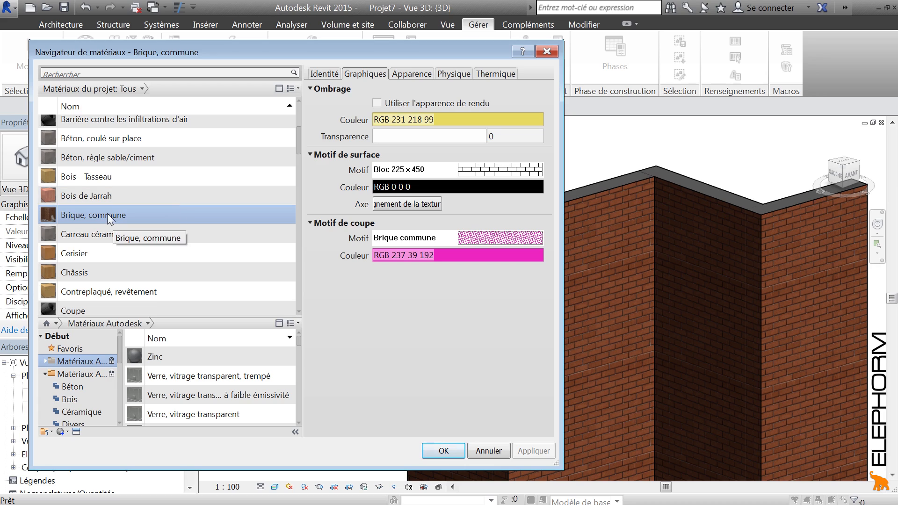
right_click(108, 213)
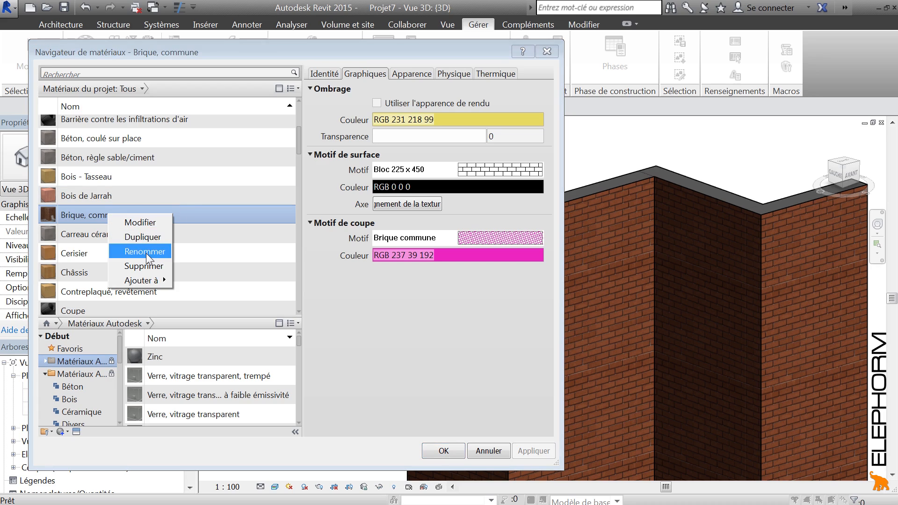
left_click(146, 253)
left_click(87, 216)
left_click_drag(86, 216, 160, 214)
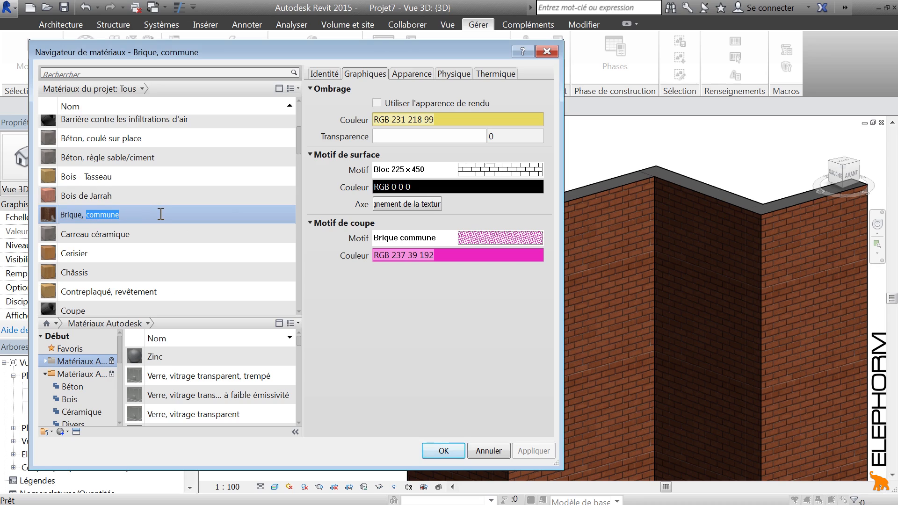
type("jaune")
left_click(125, 193)
left_click(108, 214)
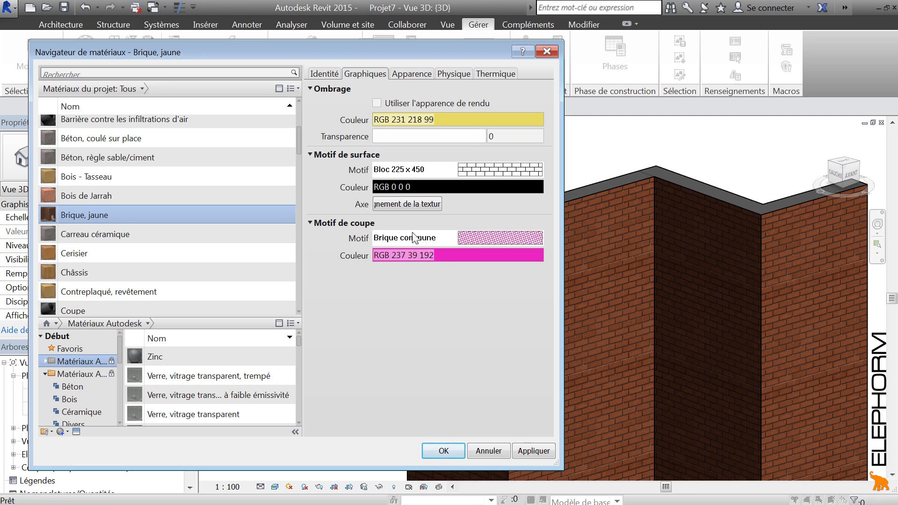
Step: Duplicate the material Brique, jaune and name the copy "Brique, rouge"
right_click(98, 215)
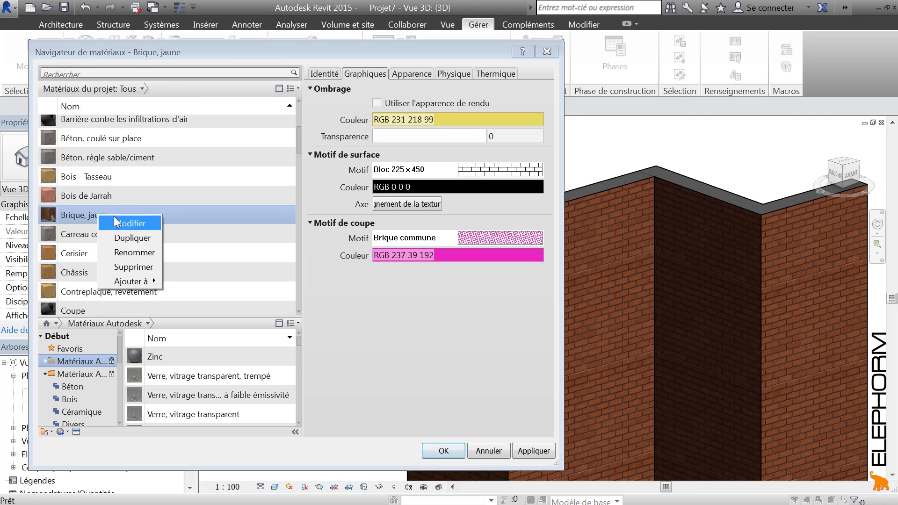
left_click(129, 238)
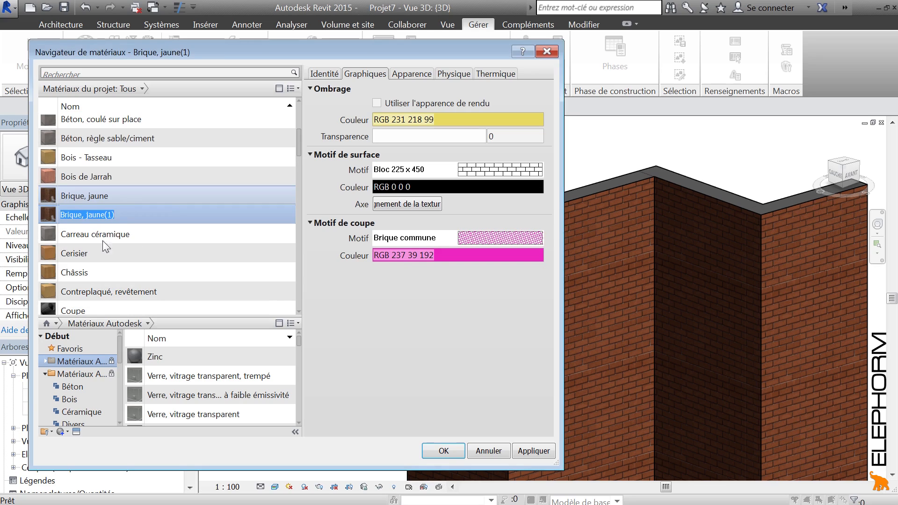
left_click(93, 216)
left_click_drag(85, 216, 146, 215)
type("rouge")
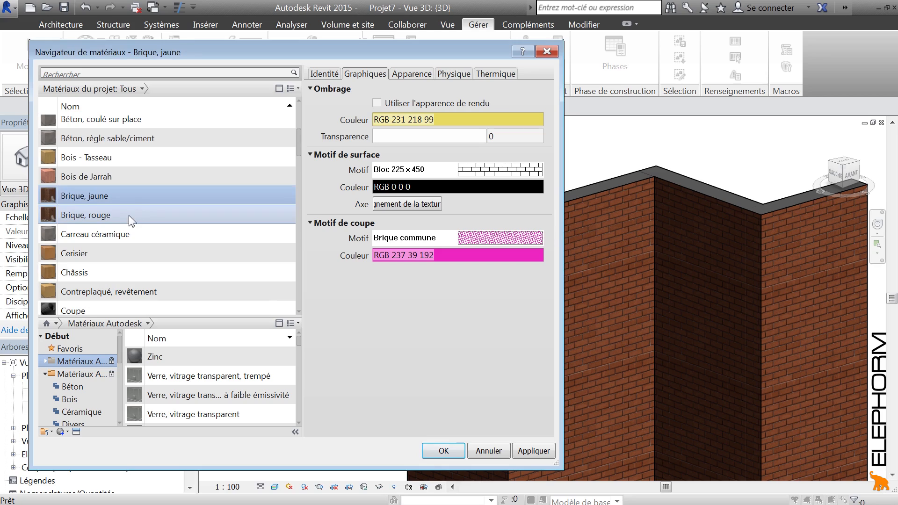
key("Return")
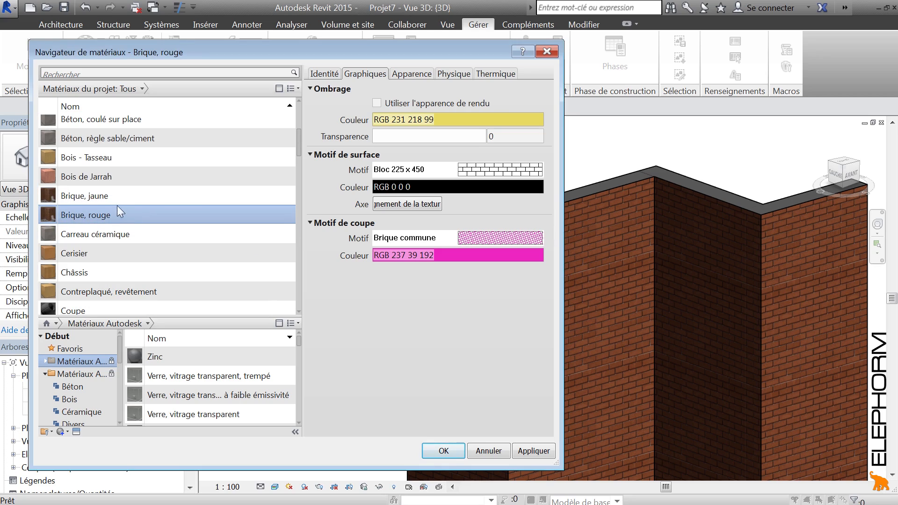
left_click(116, 203)
left_click(115, 208)
left_click(116, 195)
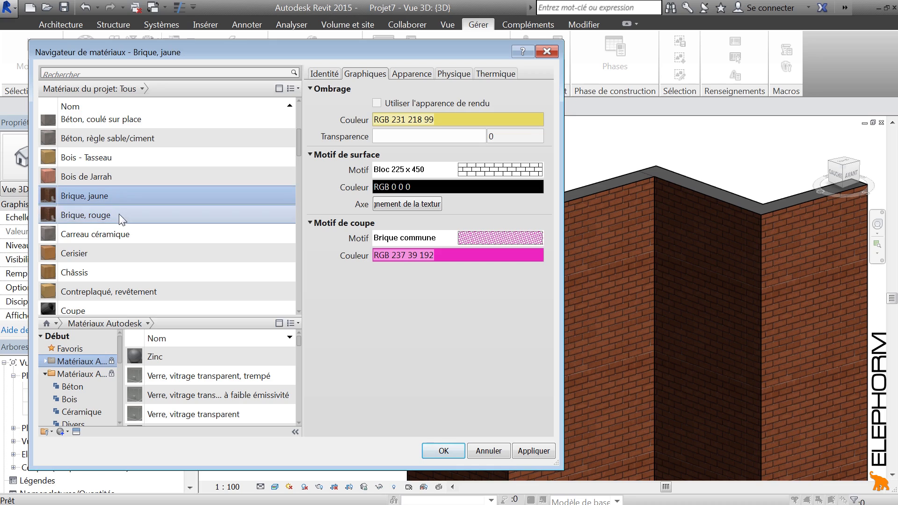
left_click(119, 214)
left_click(122, 195)
Step: Replace the appearance of Brique, rouge with Ardoise - Carré rouge from the Maçonnerie/Brique category of the Bibliothèque d'apparences
left_click(123, 213)
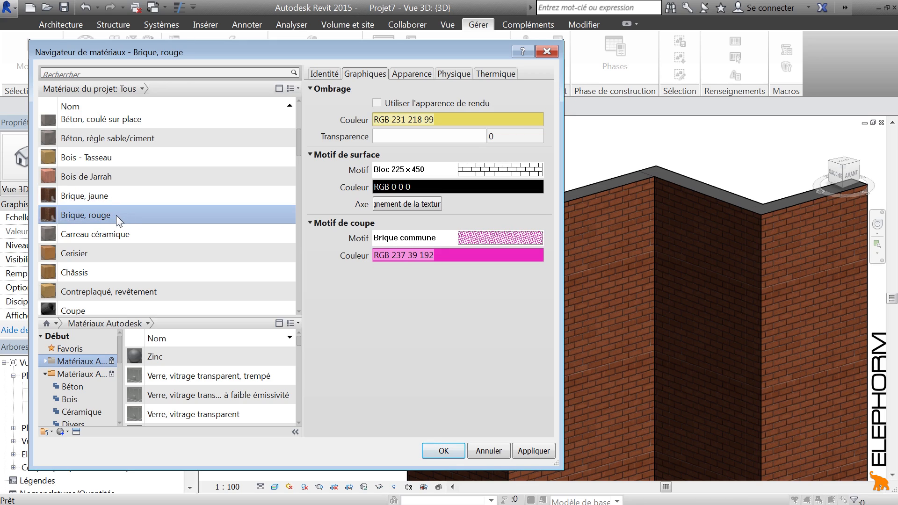
left_click(417, 76)
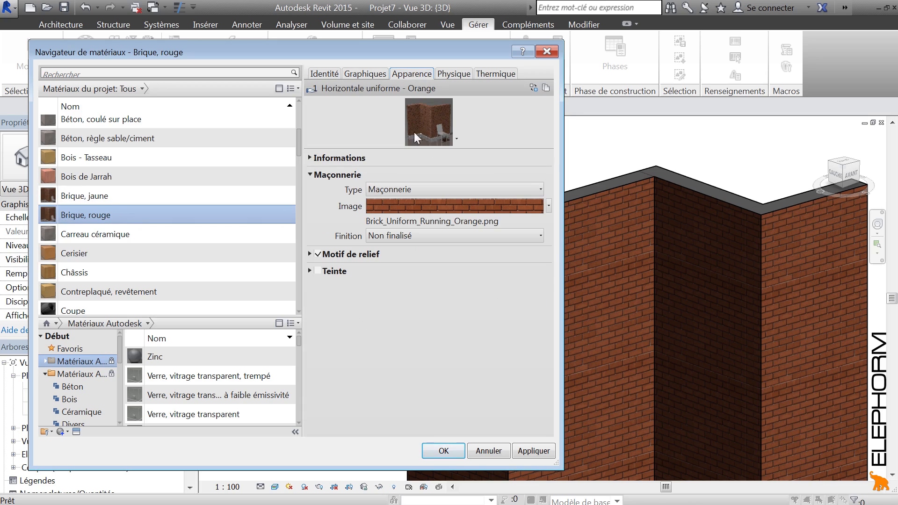
left_click(534, 87)
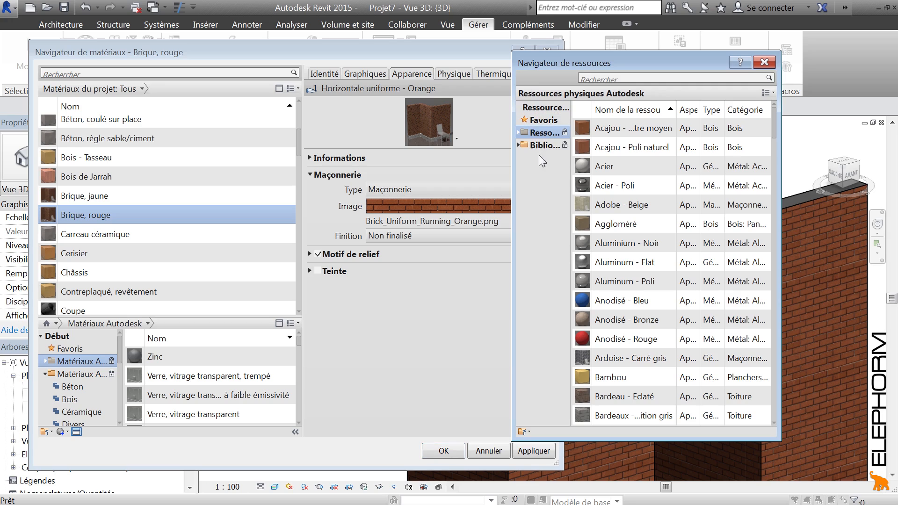
left_click(517, 146)
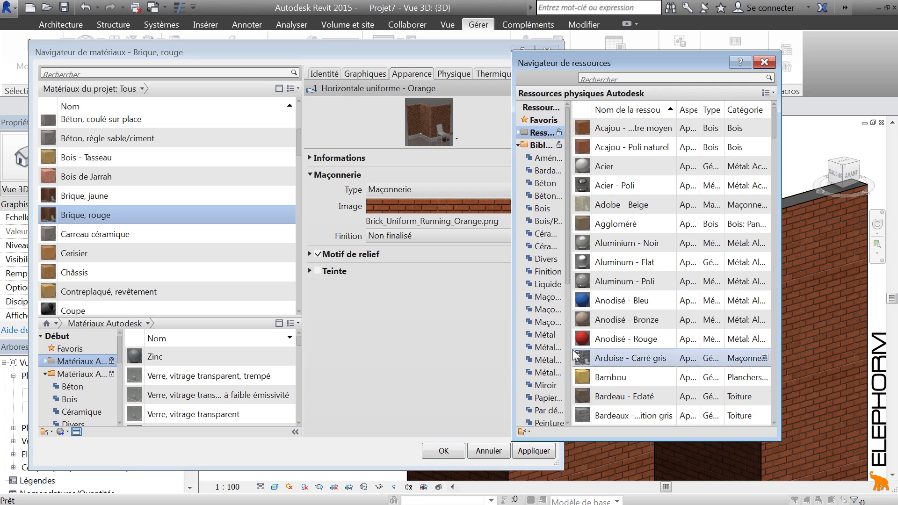
left_click(548, 298)
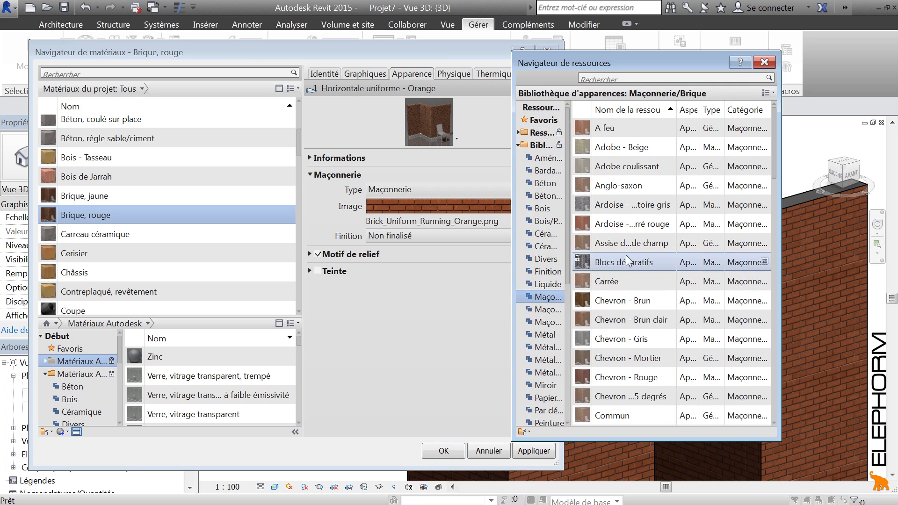
left_click(543, 310)
left_click(545, 297)
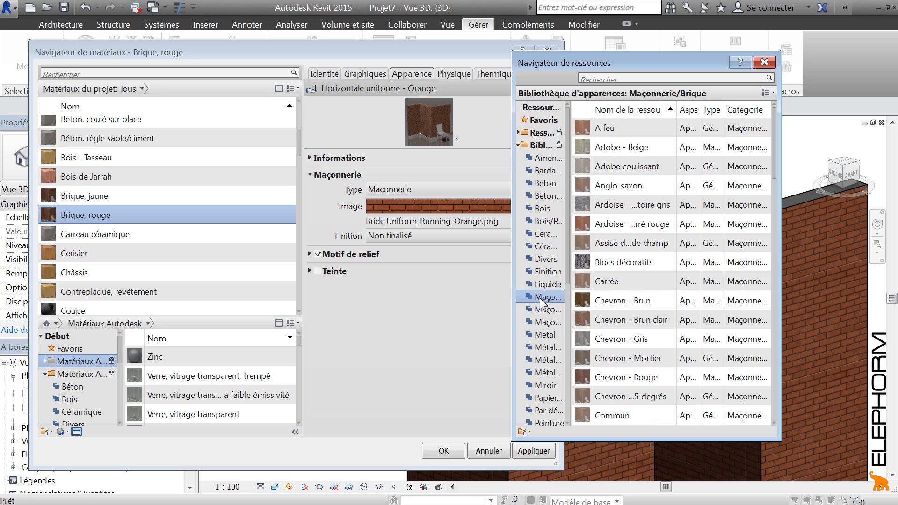
double_click(603, 224)
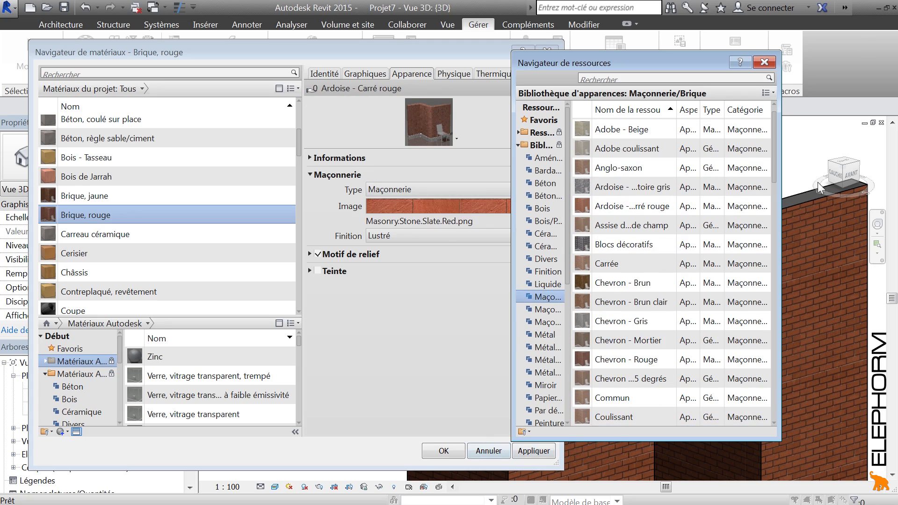
left_click(760, 66)
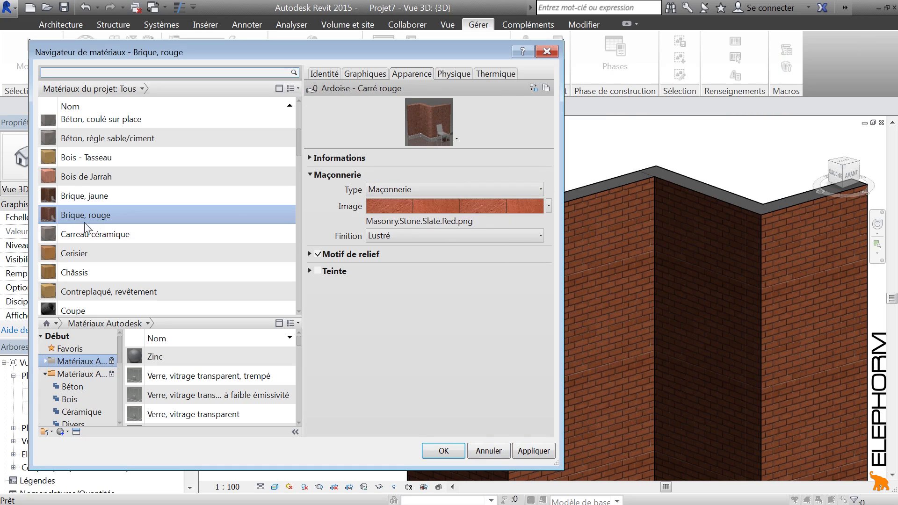
Step: Compare the appearance settings of the materials Brique, jaune and Brique, rouge
left_click(89, 196)
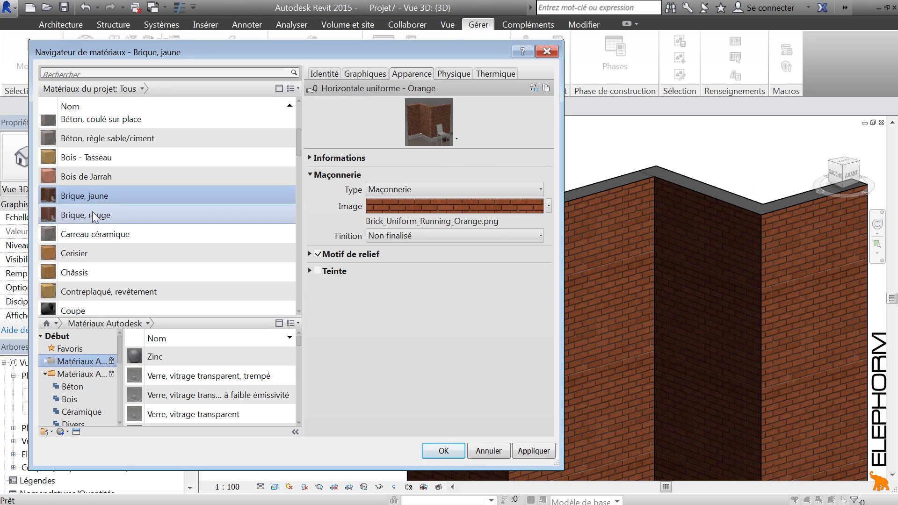
left_click(92, 212)
left_click(94, 198)
left_click(94, 215)
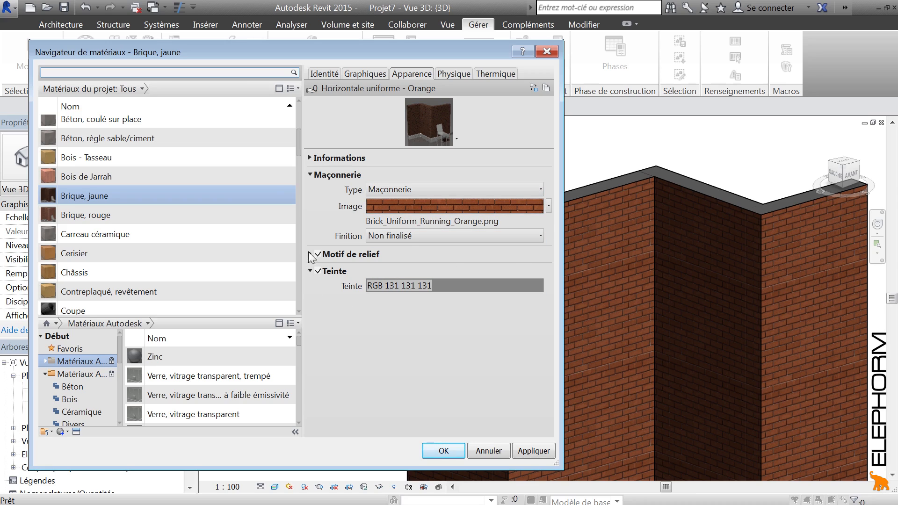
Step: Set the tint of the Brique, jaune appearance to red, RGB 231 31 36
scroll(98, 293, "down", 1)
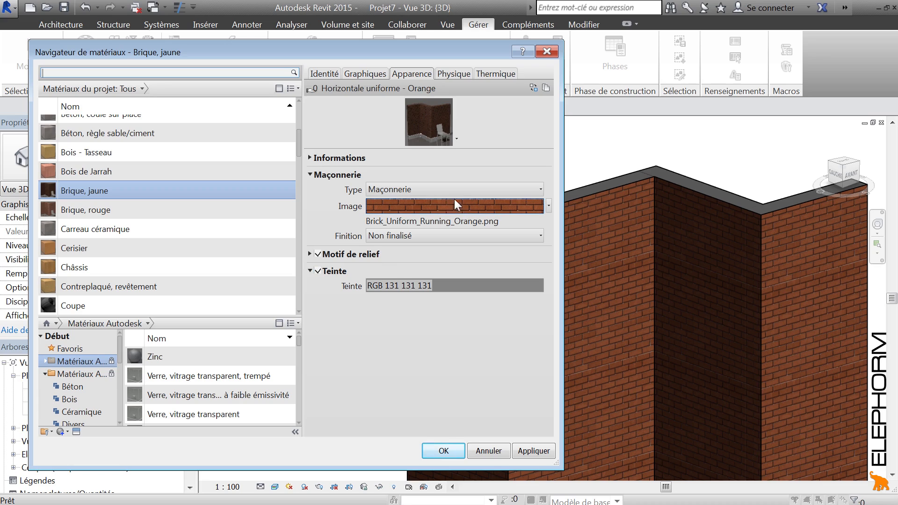
left_click(445, 285)
left_click_drag(387, 126, 305, 126)
left_click_drag(341, 204, 360, 181)
left_click(294, 377)
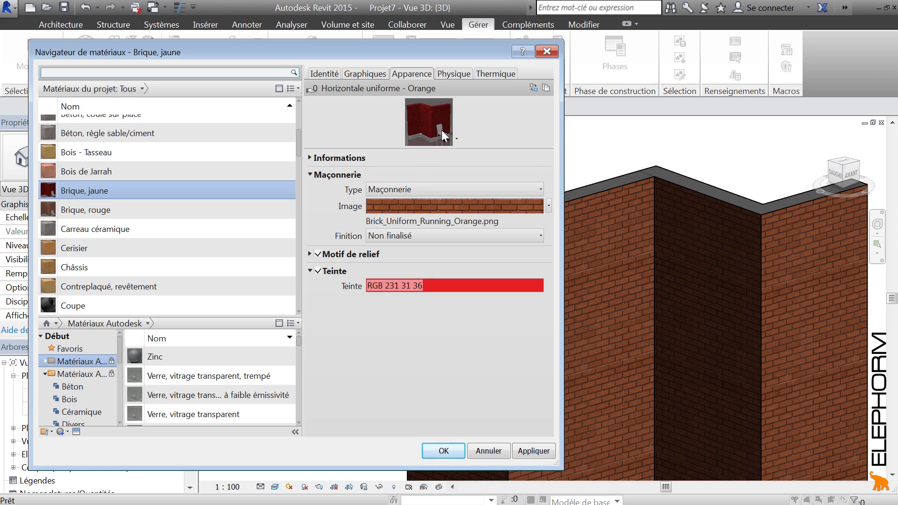
Step: Set the tint of the Brique, jaune appearance to light grey, RGB 210 208 208
left_click(440, 284)
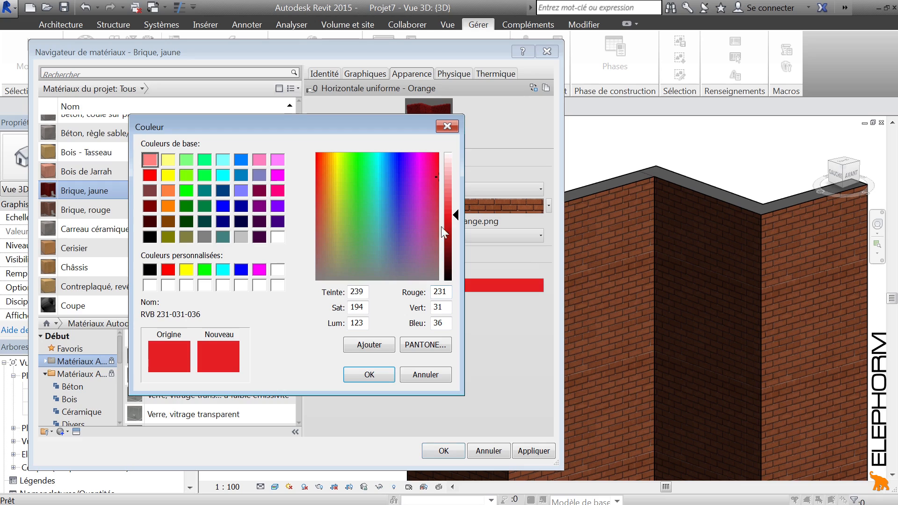
left_click_drag(434, 211, 454, 175)
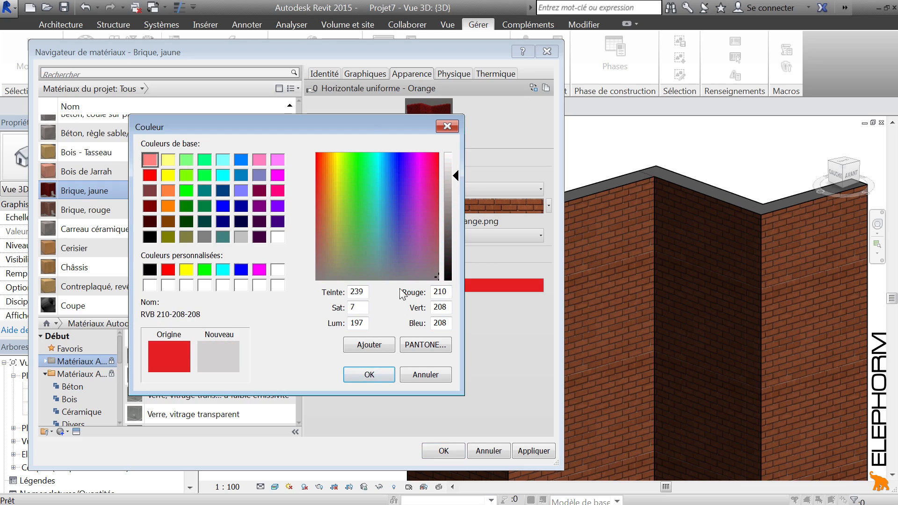
left_click(369, 375)
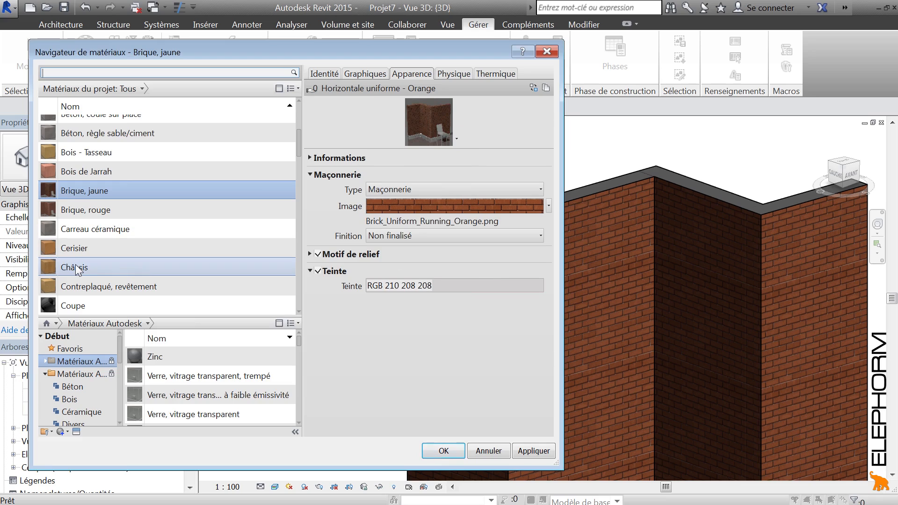
Step: Check the Cerisier appearance and set the Réflectivité of the Verre material's glazing to 18
left_click(74, 248)
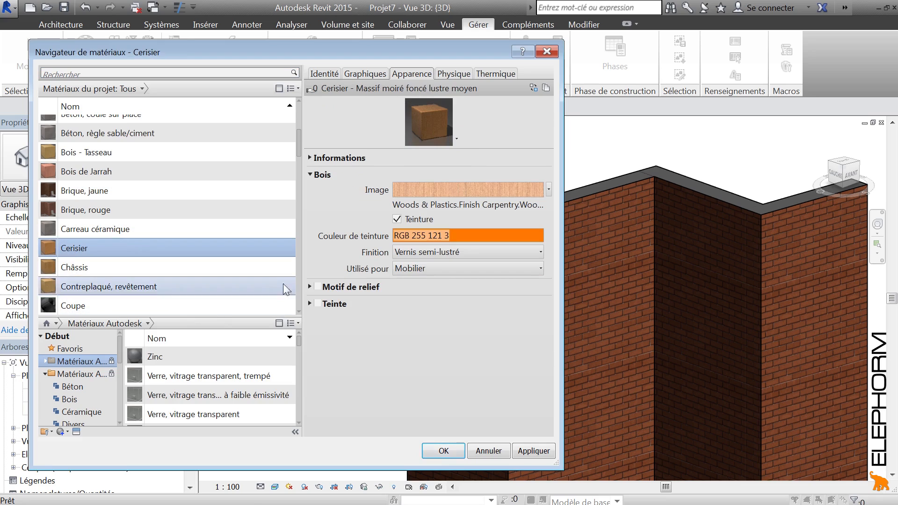
left_click_drag(299, 142, 289, 302)
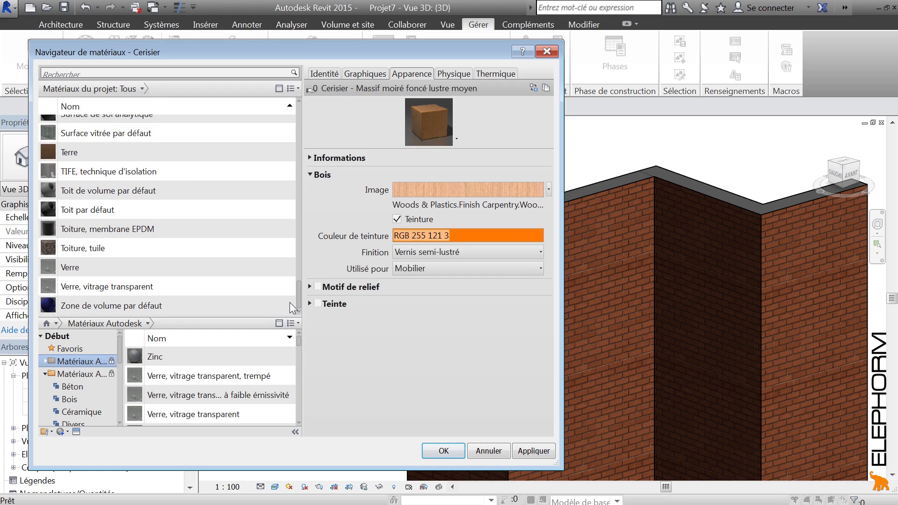
left_click(78, 270)
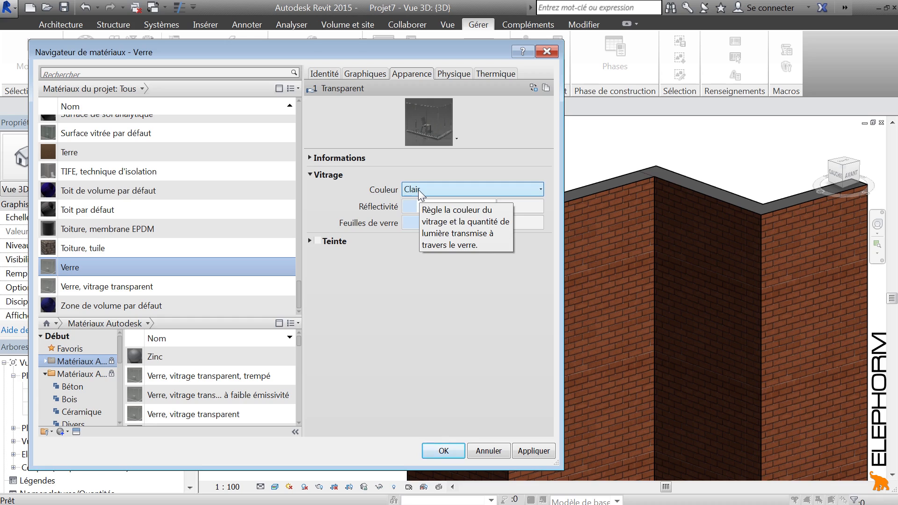
left_click(425, 205)
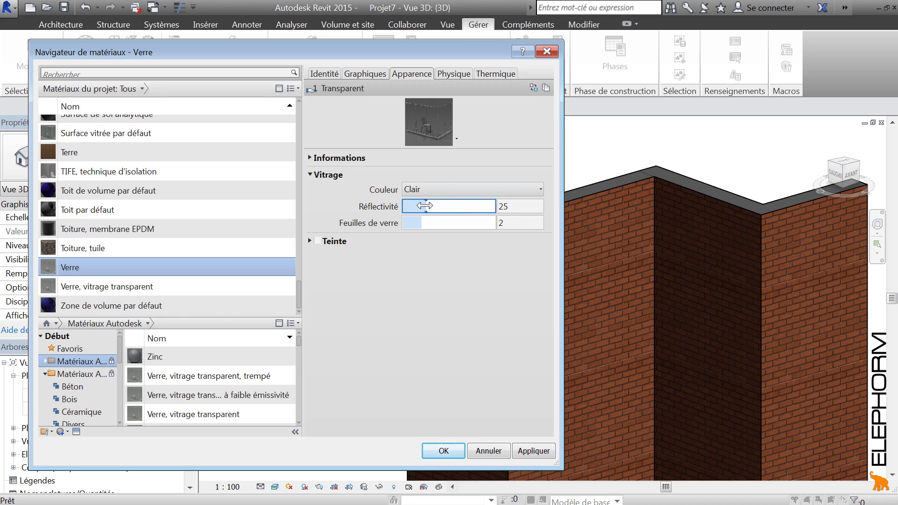
left_click_drag(424, 206, 419, 206)
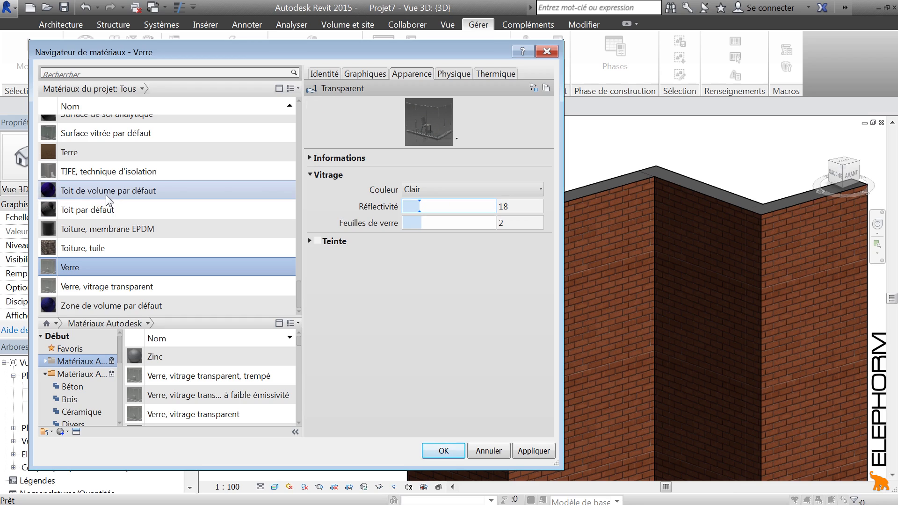
Step: Examine the appearance of Acier, chromé, including its available metal types and finishes, without changing them
left_click_drag(299, 293, 305, 112)
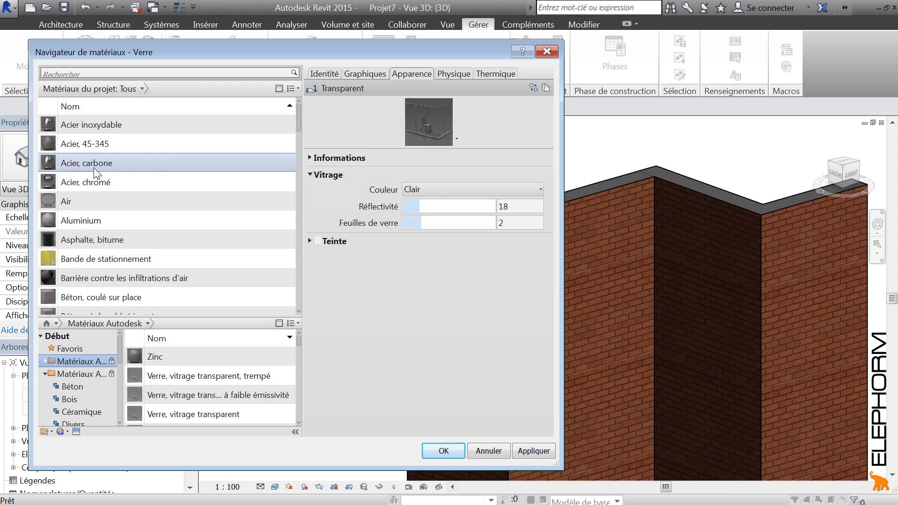
left_click(82, 181)
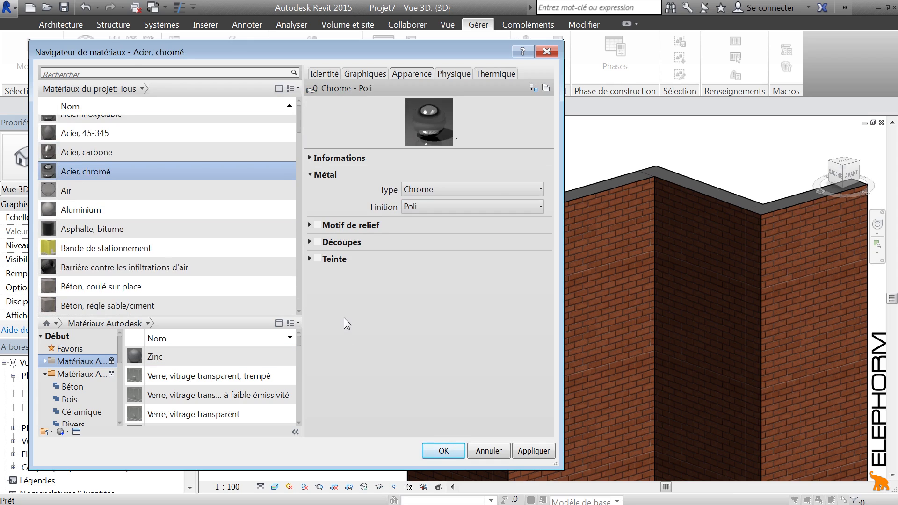
left_click(308, 241)
left_click(307, 240)
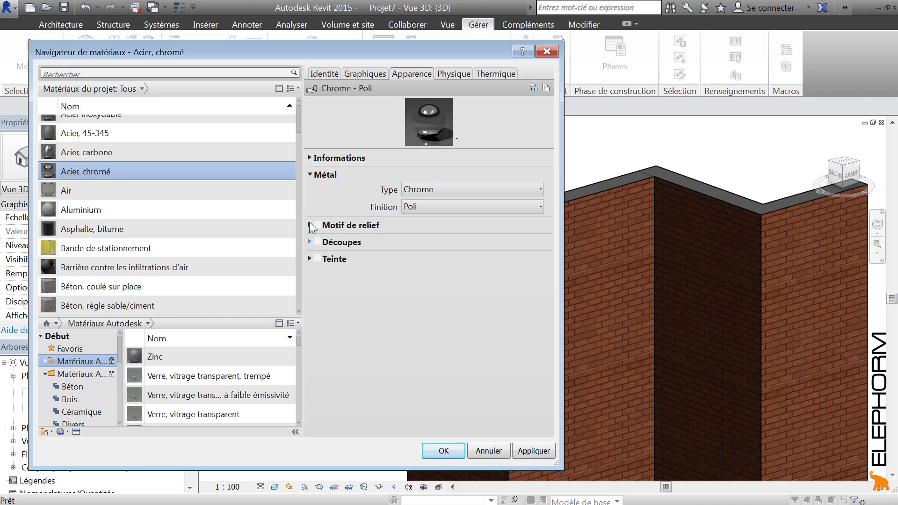
left_click(431, 186)
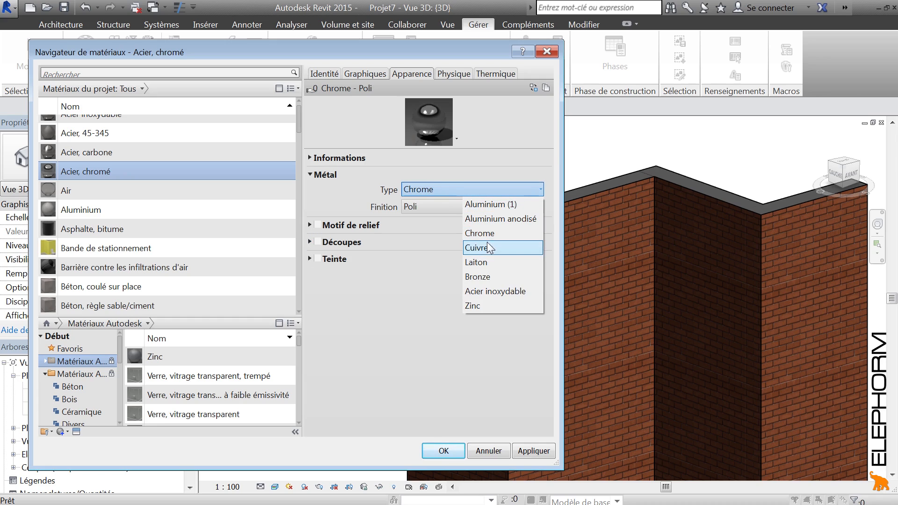
left_click(390, 273)
left_click(538, 207)
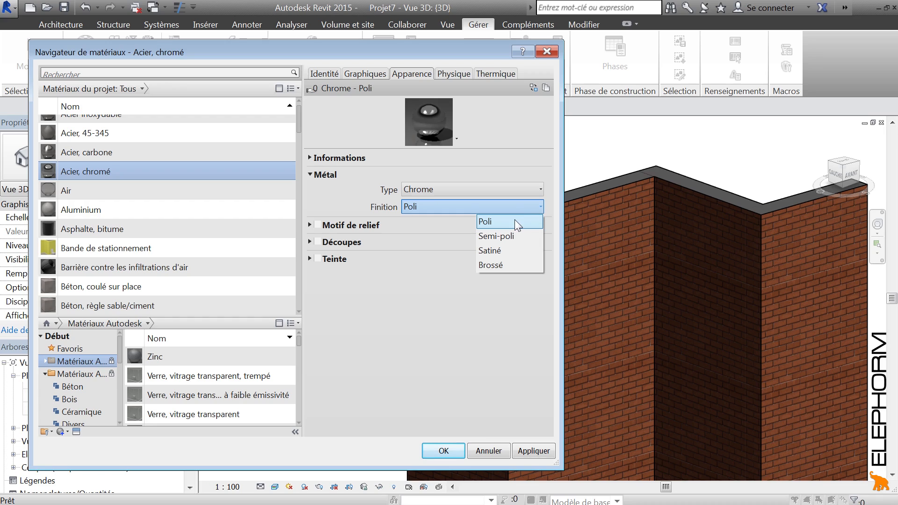
left_click(420, 312)
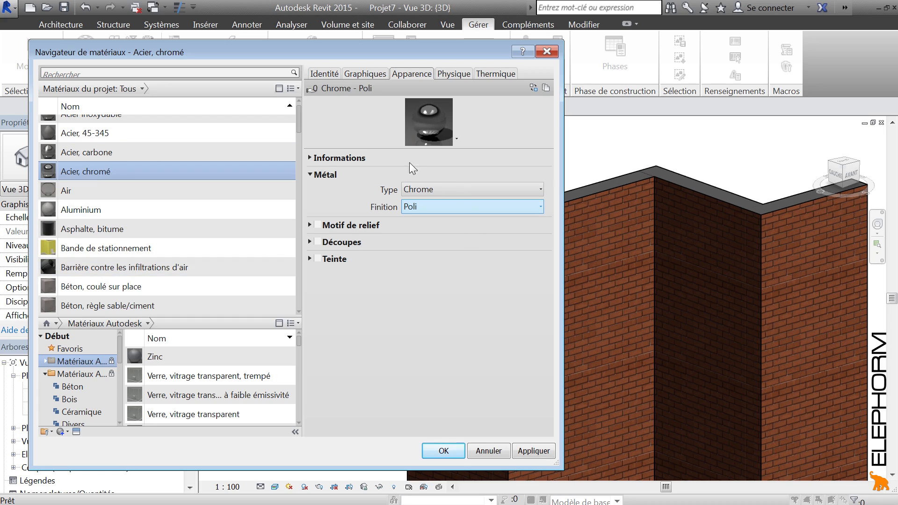
Step: Look through the identity and graphics settings of Acier, chromé, return to its appearance and shift the material browser slightly
left_click(324, 76)
left_click(366, 77)
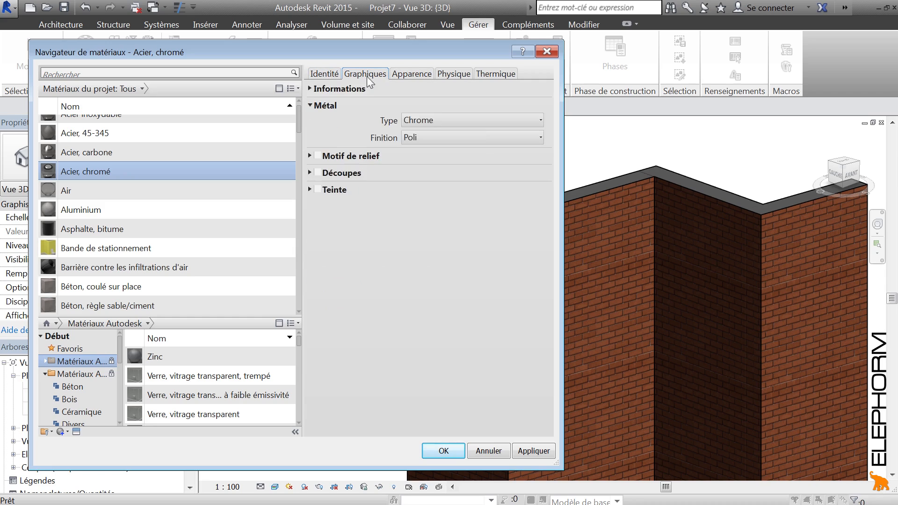
left_click(412, 74)
left_click_drag(320, 50, 341, 42)
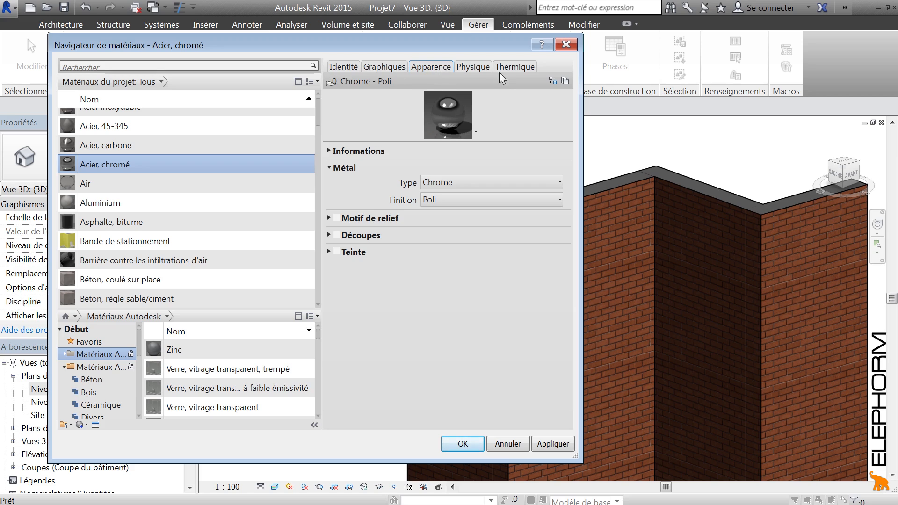
Step: Examine the thermal properties of Acier, chromé and expand the Physique and Résistance groups of its physical properties
left_click(480, 71)
left_click(521, 70)
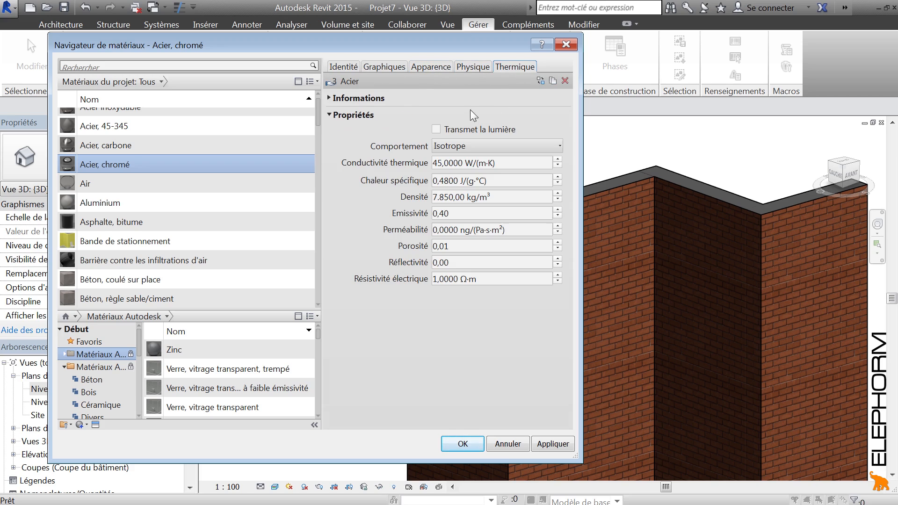
left_click(473, 70)
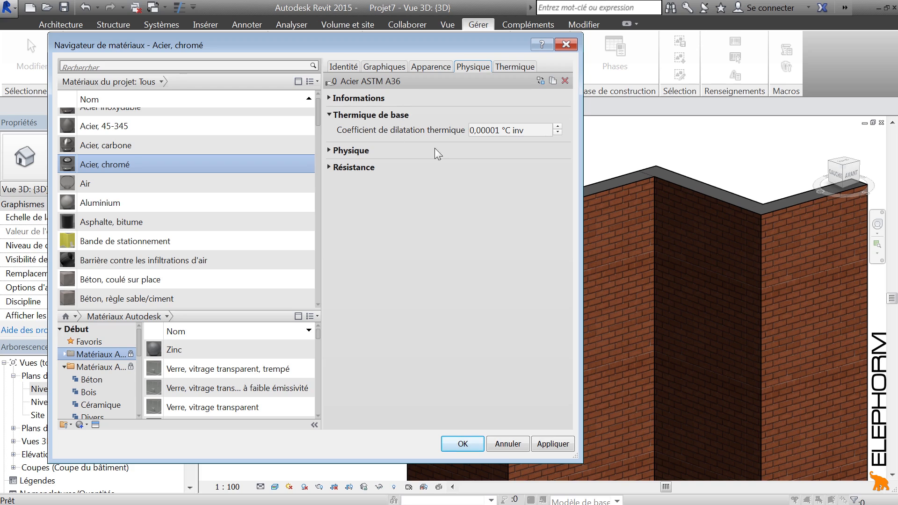
left_click(329, 150)
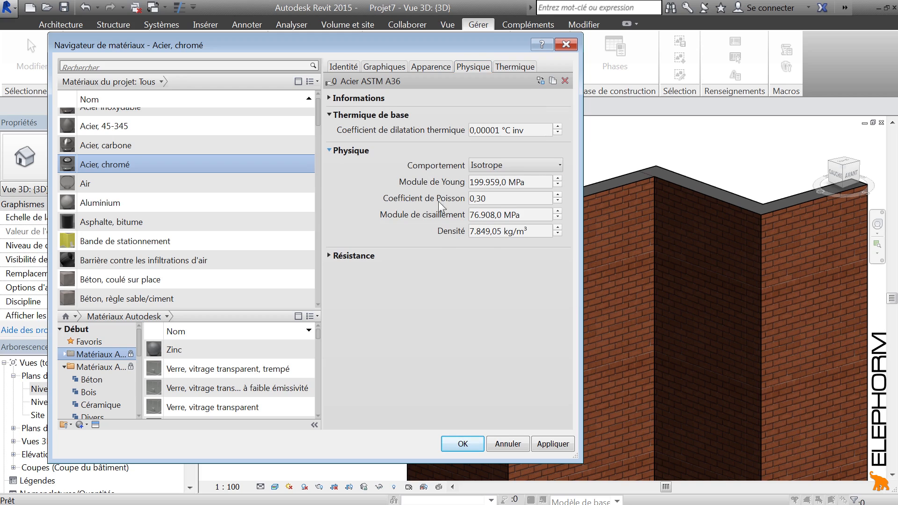
left_click(329, 256)
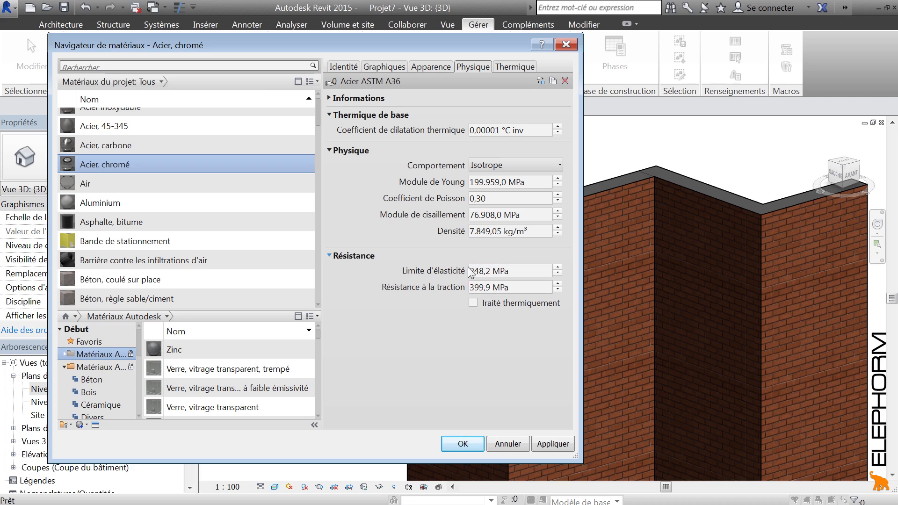
Step: Compare the thermal properties of Acier, chromé with its physical properties, including the Limite d'élasticité field
left_click(527, 69)
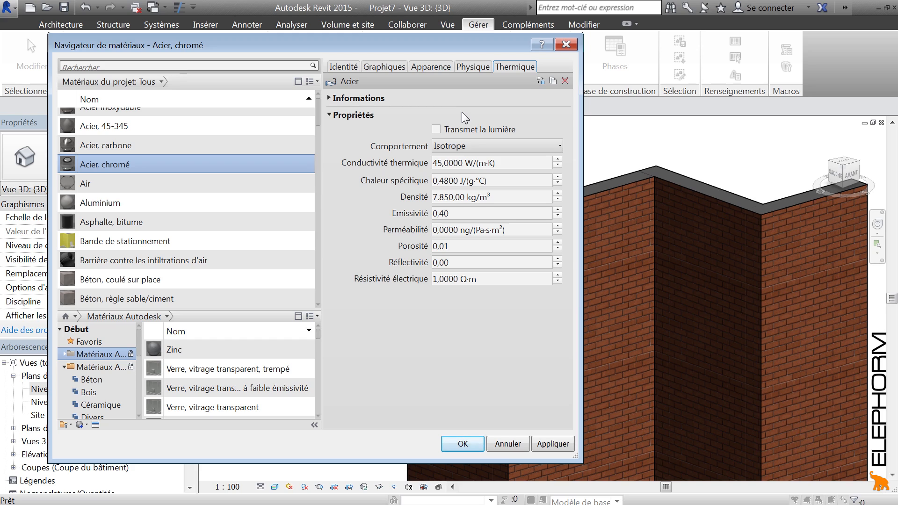
left_click(477, 67)
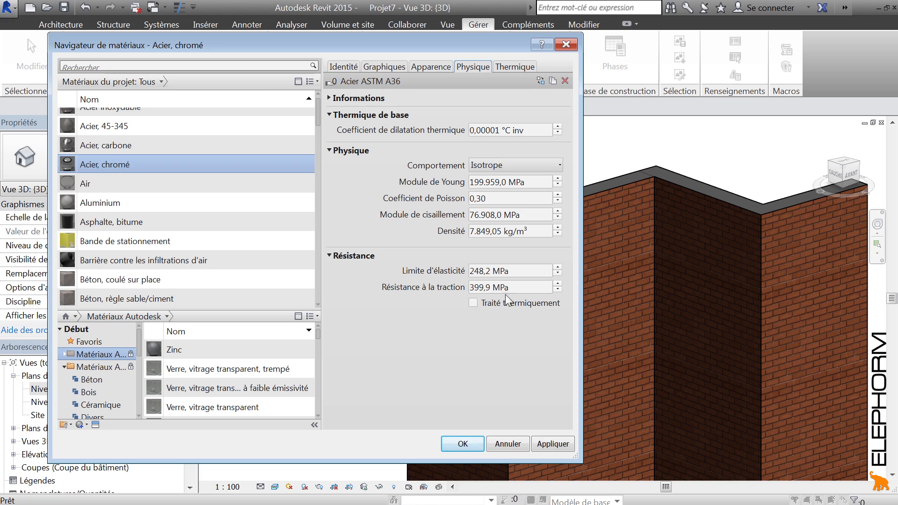
left_click(526, 271)
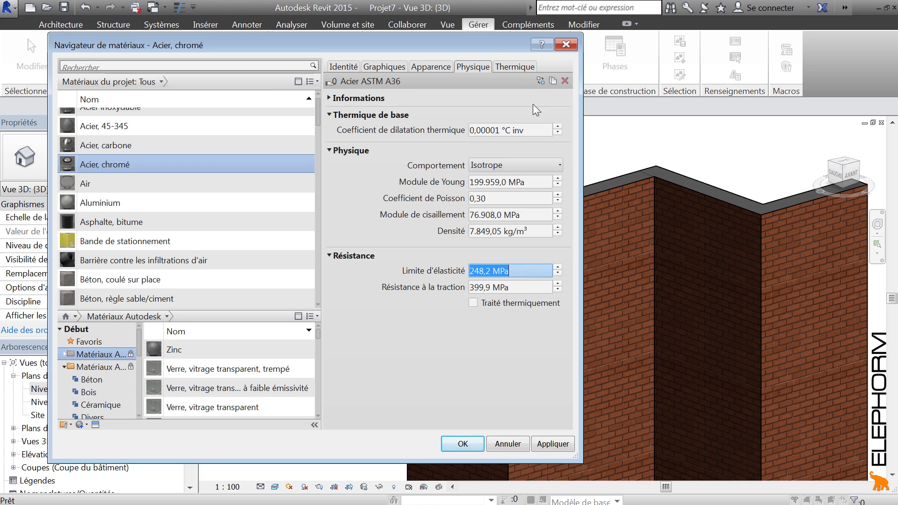
left_click(521, 69)
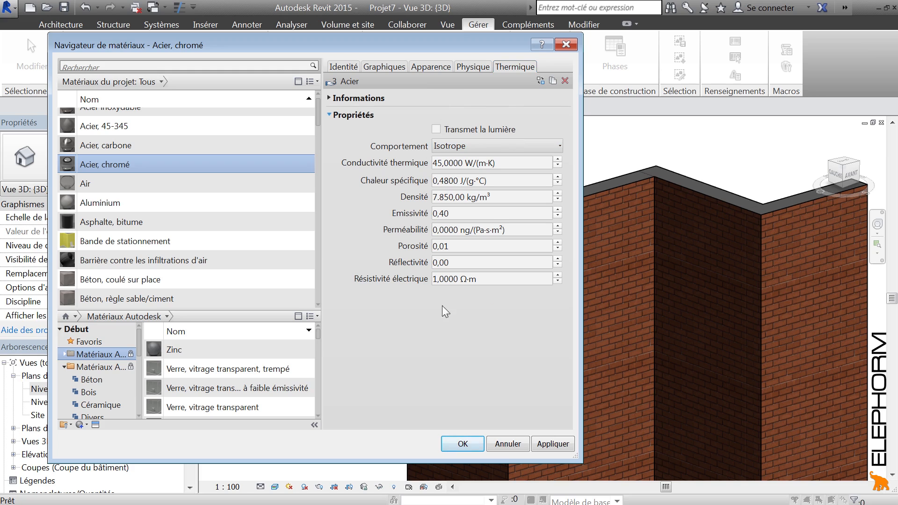
left_click(477, 70)
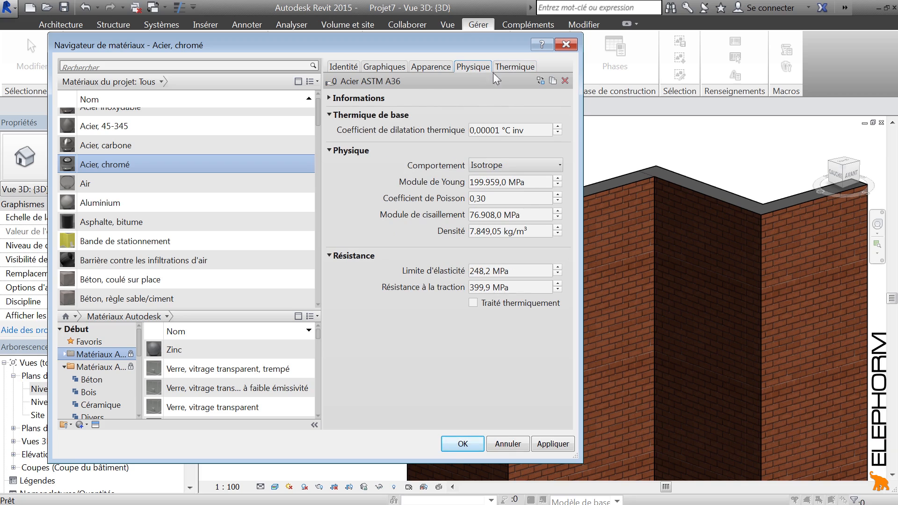